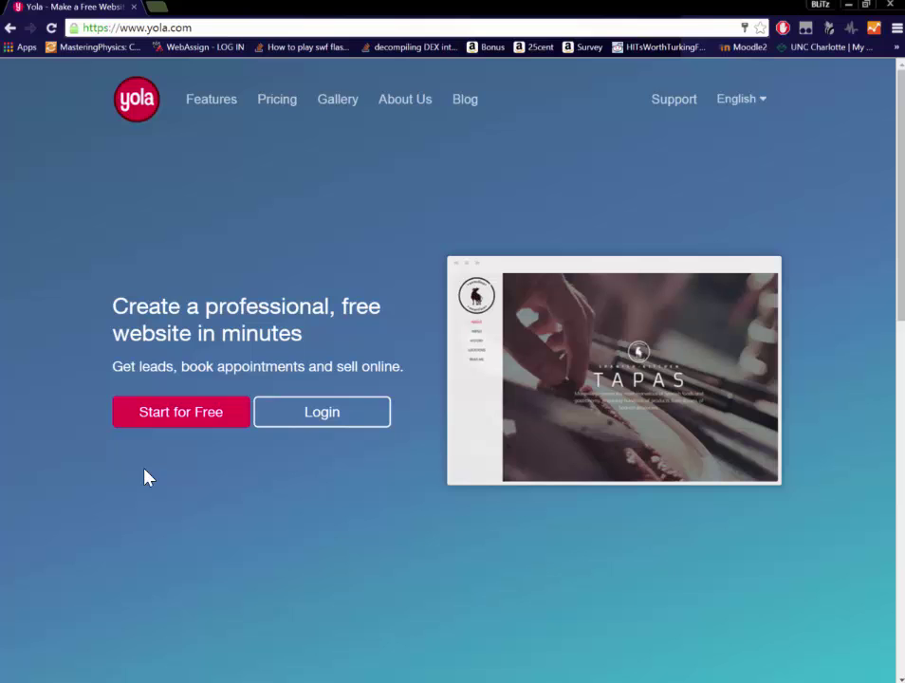
# Fill in a name and the suggested e-mail address on the free sign-up form, then submit
pyautogui.click(201, 416)
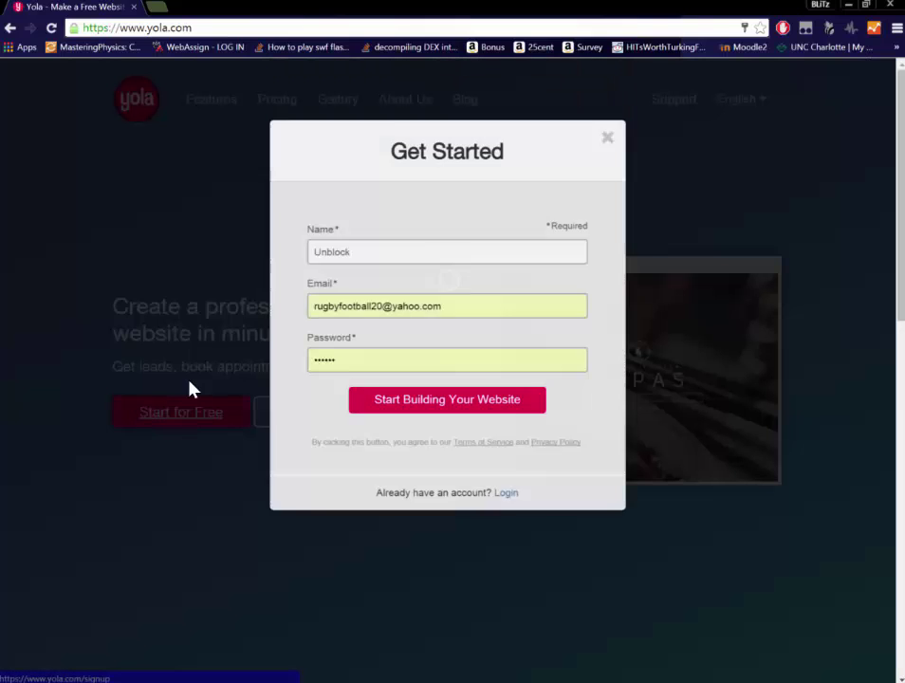
pyautogui.write('Gold and BLa')
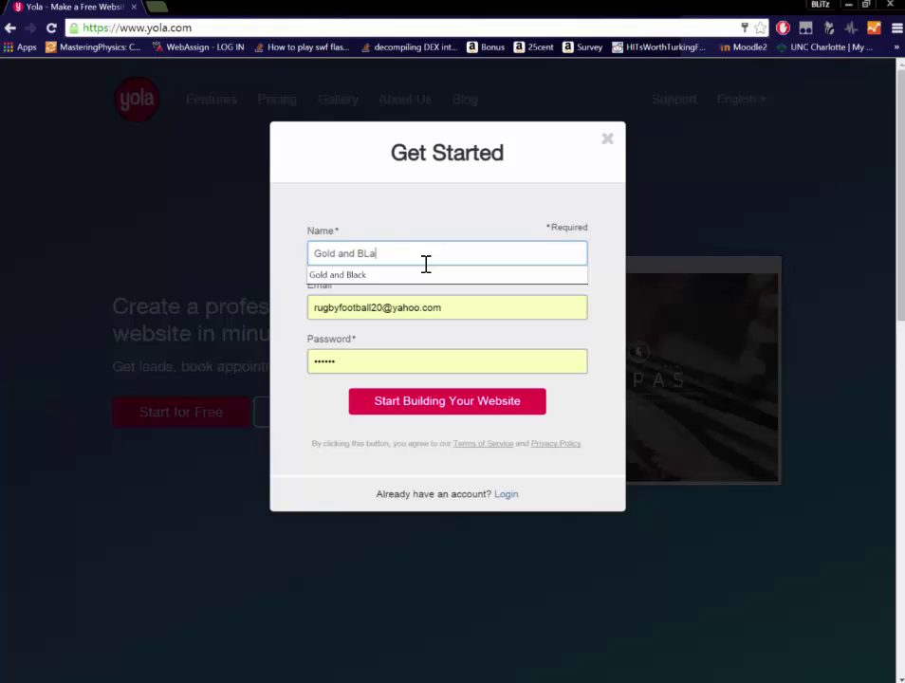
pyautogui.write('ckck')
pyautogui.press('Tab')
pyautogui.write('go')
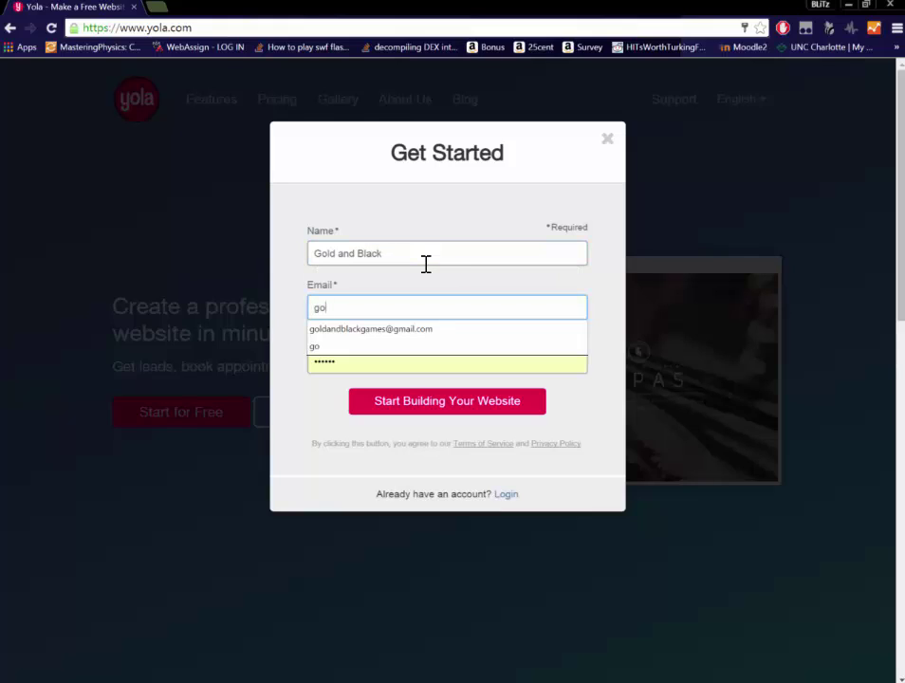
pyautogui.press('Down')
pyautogui.press('Return')
pyautogui.press('Return')
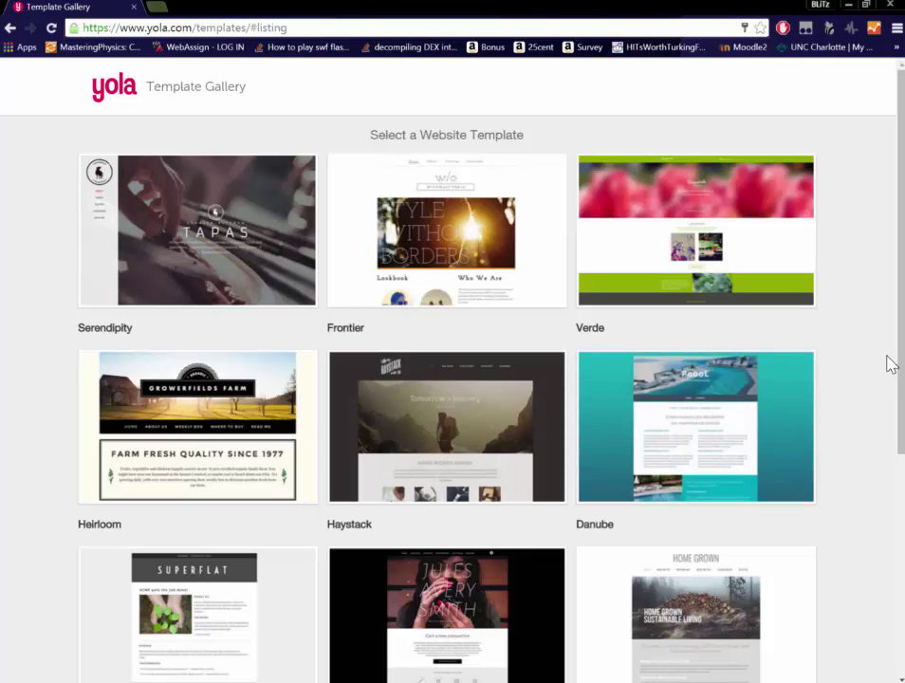
pyautogui.moveTo(899, 437); pyautogui.dragTo(900, 558)
pyautogui.scroll(-2, 895, 570)
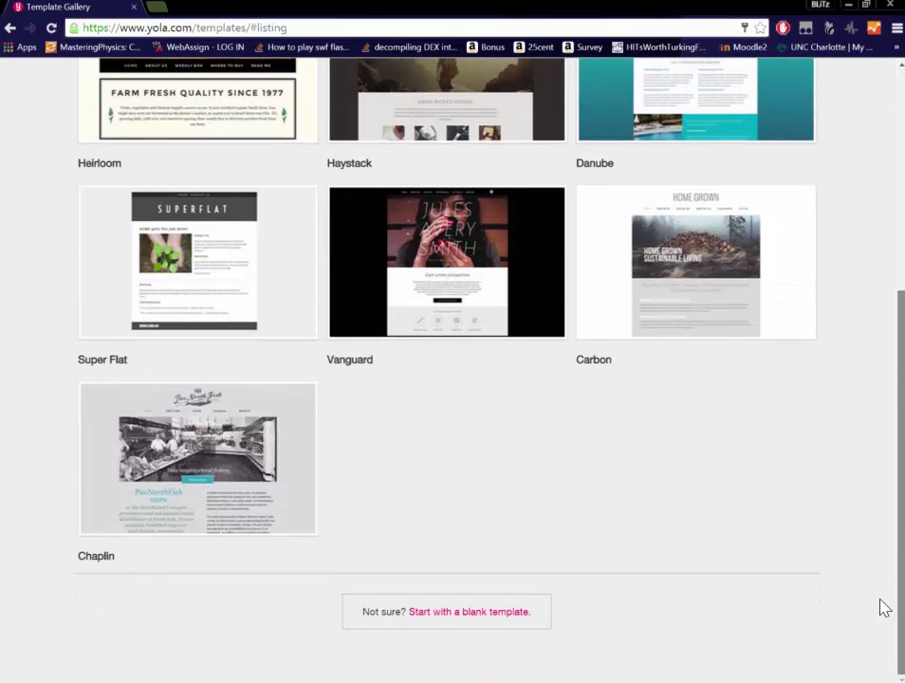
pyautogui.scroll(10, 879, 606)
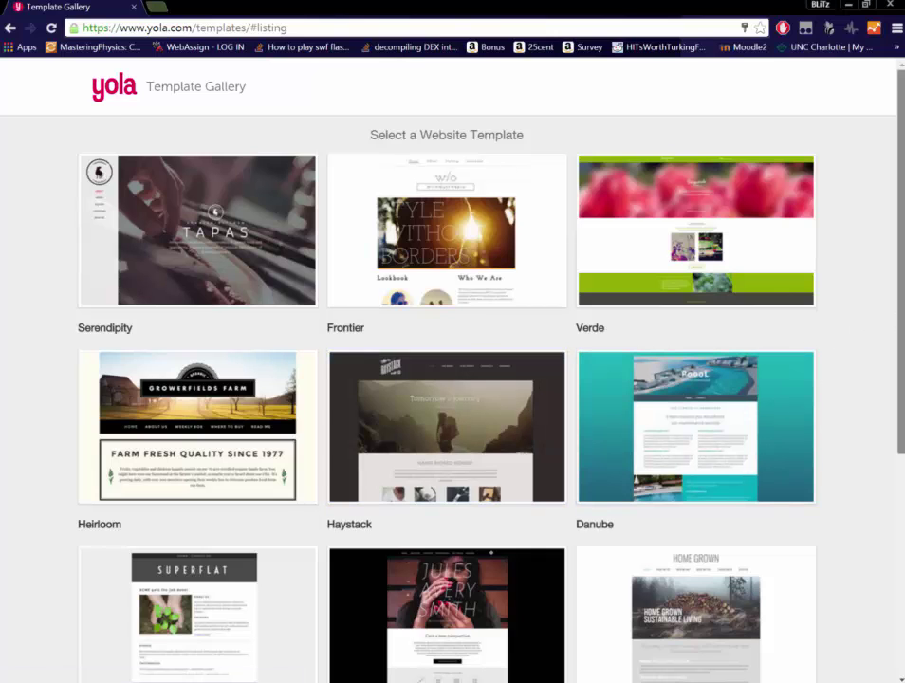
pyautogui.scroll(-3, 884, 466)
pyautogui.scroll(-1, 883, 467)
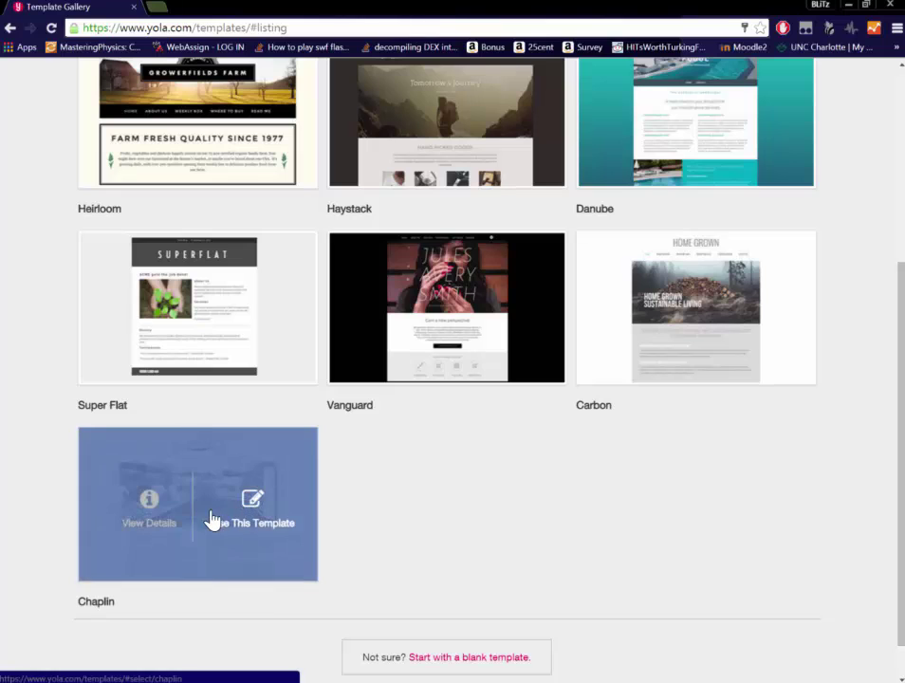
# Start a site named 'Fancy' from the Chaplin template in the Education category
pyautogui.click(215, 518)
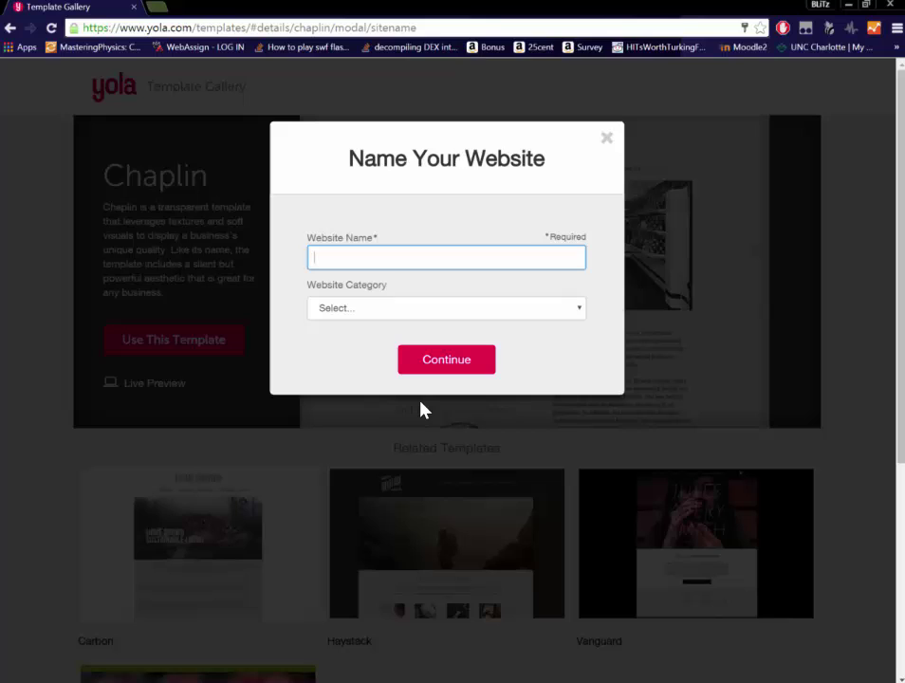
pyautogui.write('Fancy')
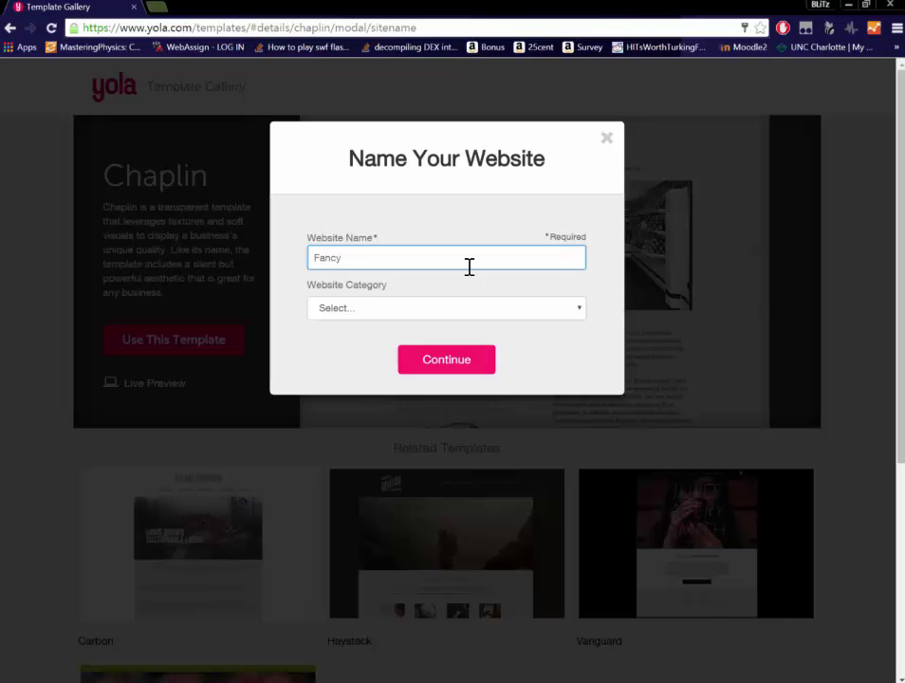
pyautogui.click(465, 307)
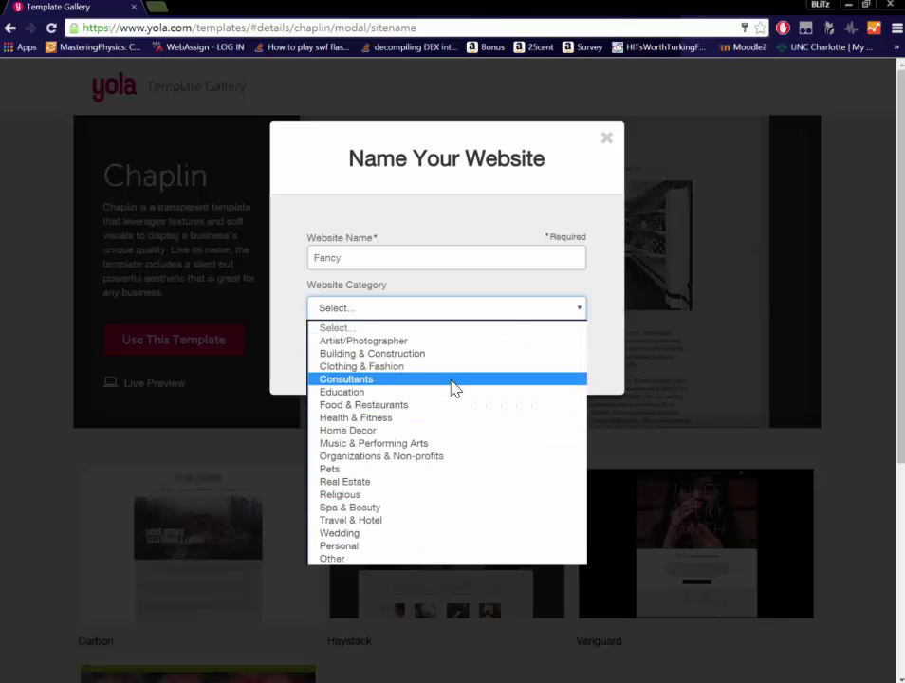
pyautogui.click(452, 391)
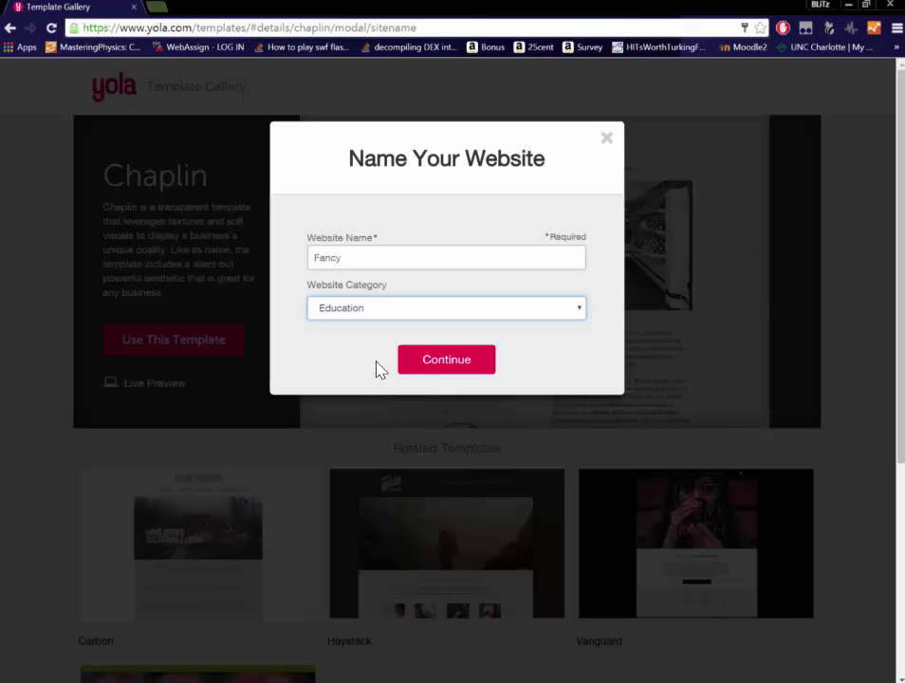
pyautogui.click(426, 367)
# Click into the street address field and dismiss the saved address suggestions
pyautogui.click(405, 312)
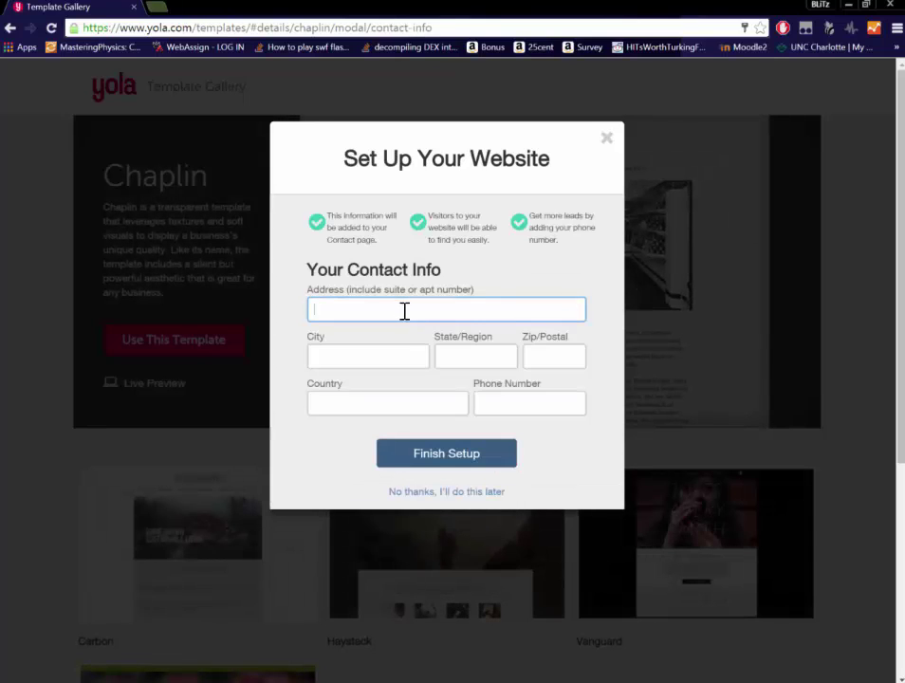
pyautogui.click(405, 309)
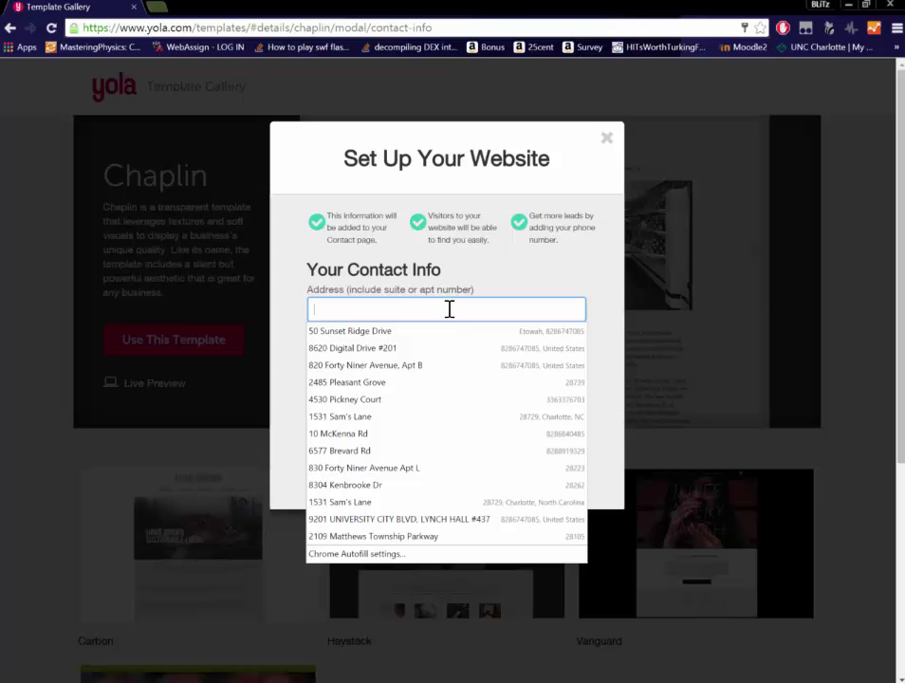
pyautogui.click(495, 283)
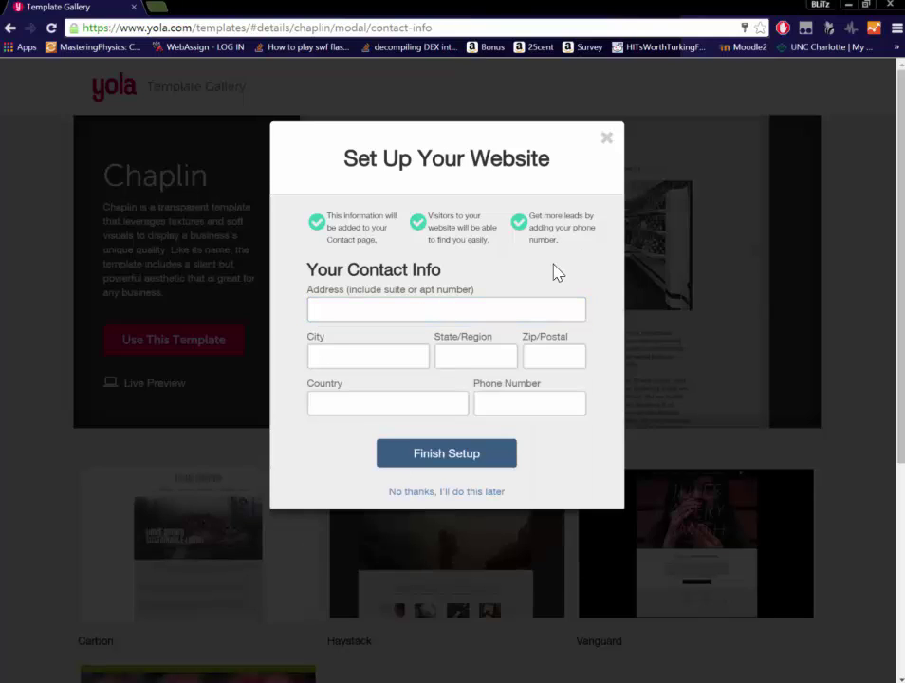
# Skip the contact details to create the site, then scroll through the Pacific North Fish page
pyautogui.click(482, 492)
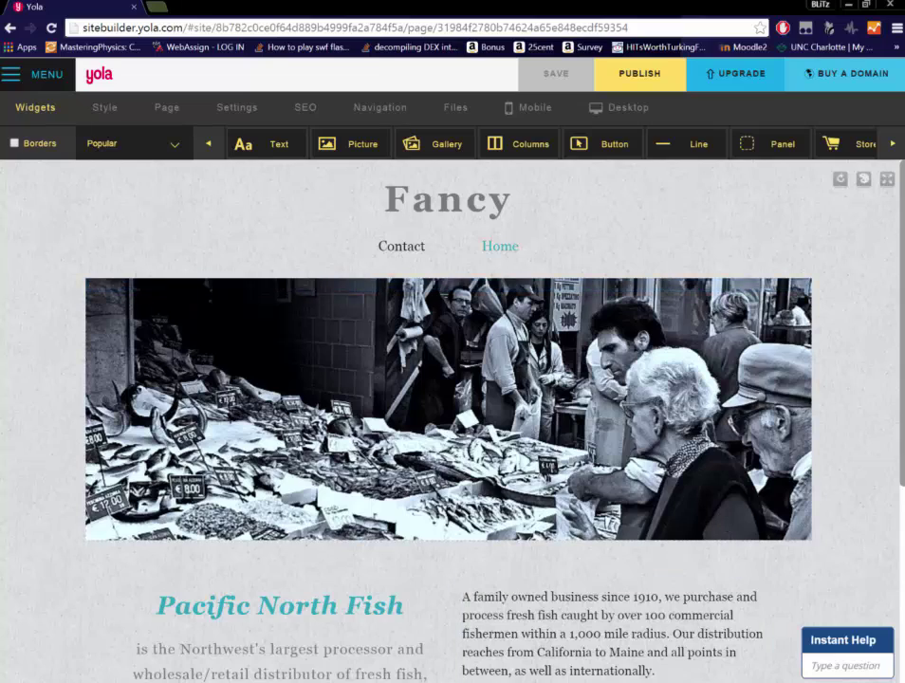
pyautogui.scroll(-3, 873, 610)
pyautogui.scroll(3, 892, 570)
pyautogui.scroll(-2, 901, 548)
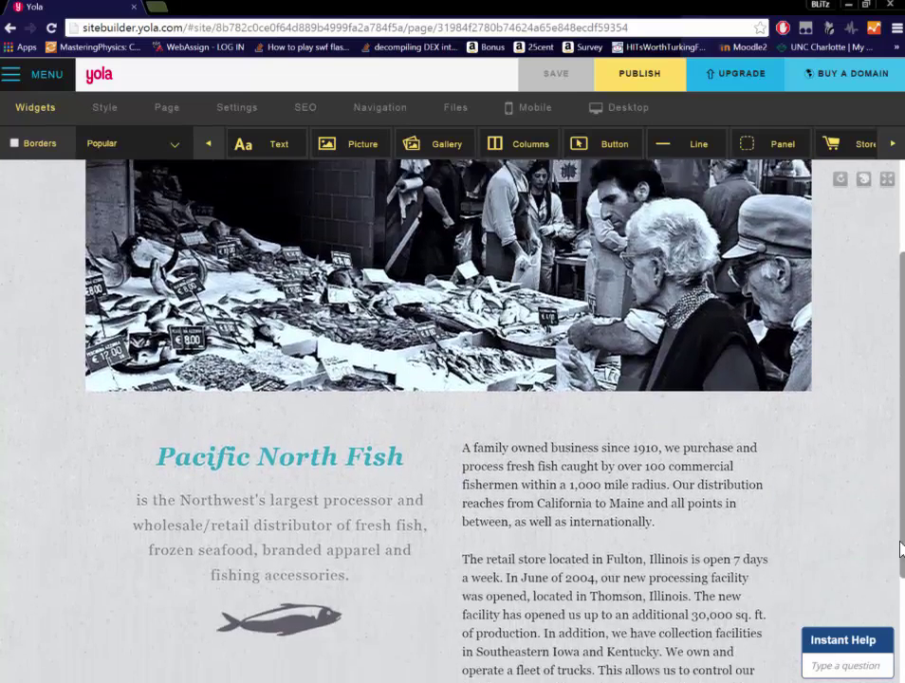
pyautogui.scroll(-1, 897, 569)
pyautogui.scroll(1, 897, 569)
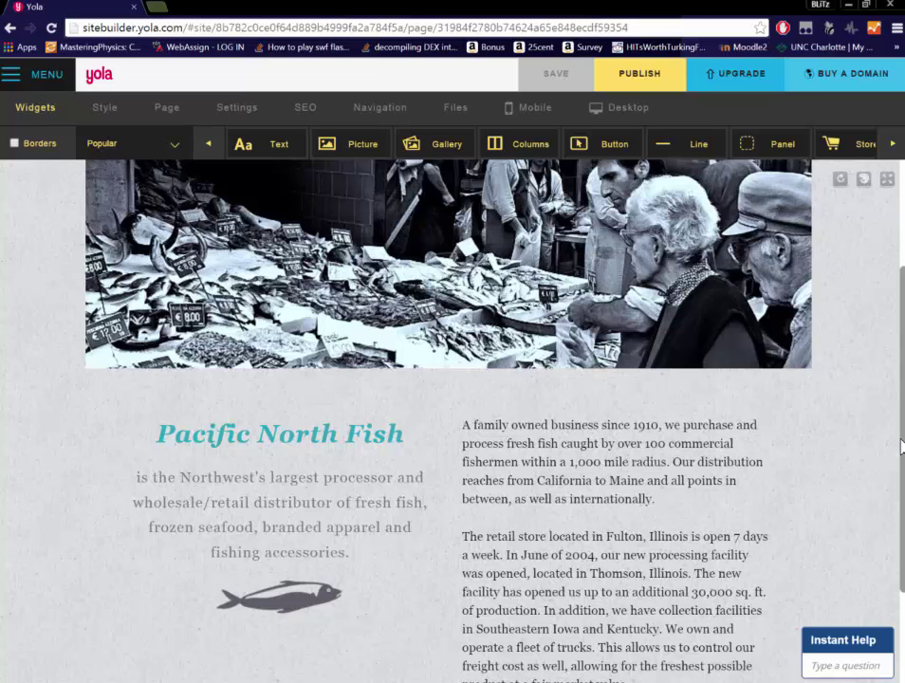
pyautogui.scroll(-3, 897, 427)
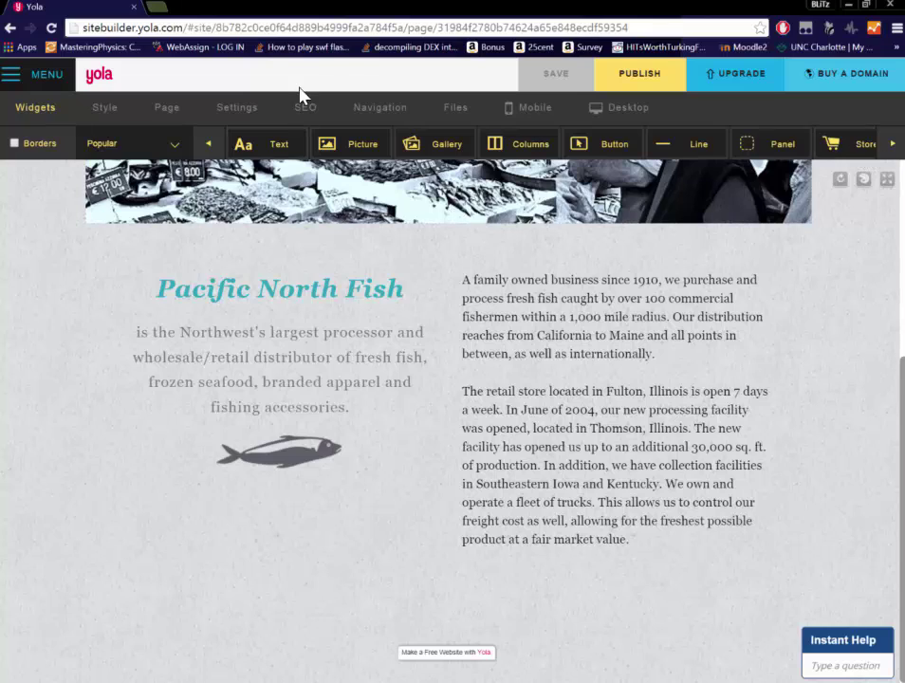
# Add a 'Drag Racer V3' text block below the fish, select it and choose Add link
pyautogui.moveTo(309, 259); pyautogui.dragTo(328, 442)
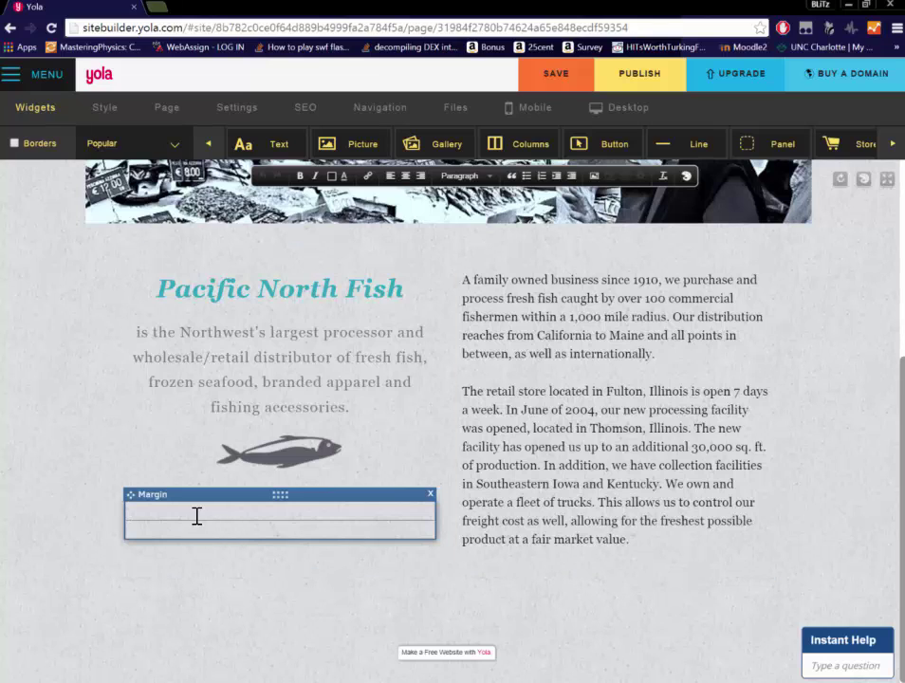
pyautogui.click(200, 513)
pyautogui.moveTo(262, 515); pyautogui.dragTo(73, 507)
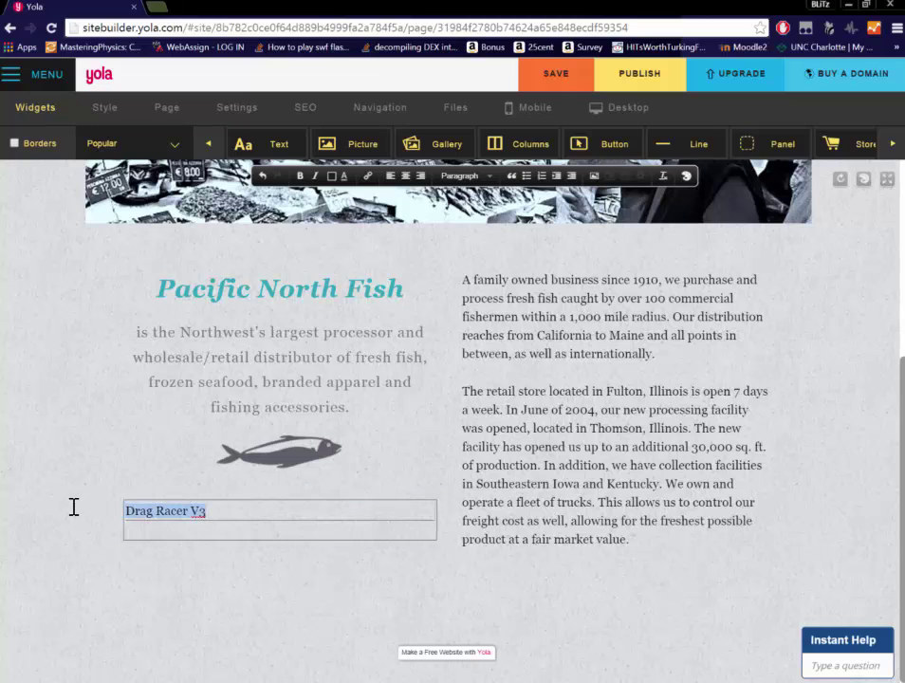
pyautogui.click(368, 179)
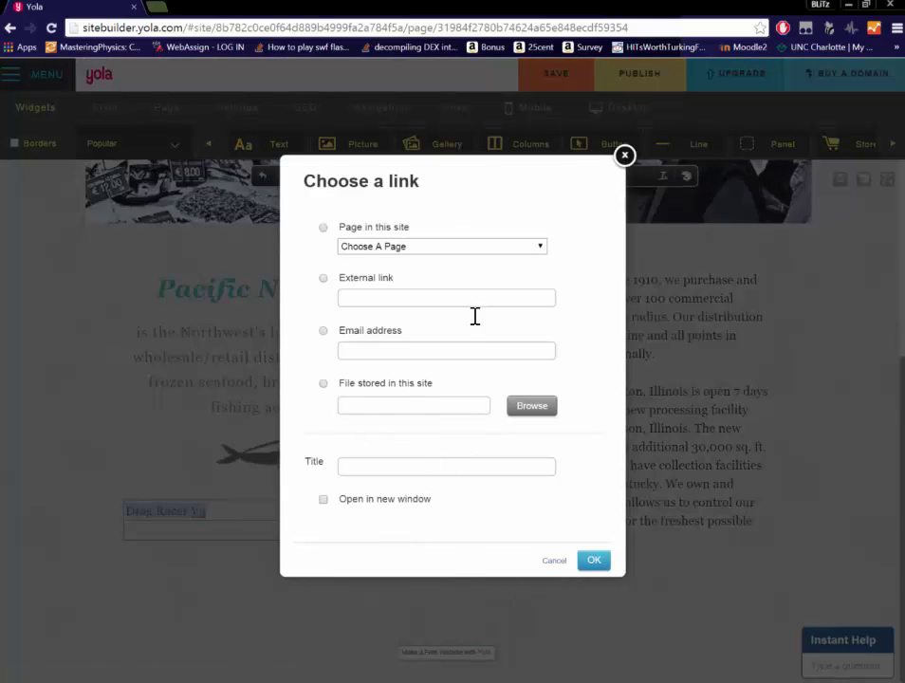
# Point the link at a file stored in this site and browse the stored files
pyautogui.click(376, 391)
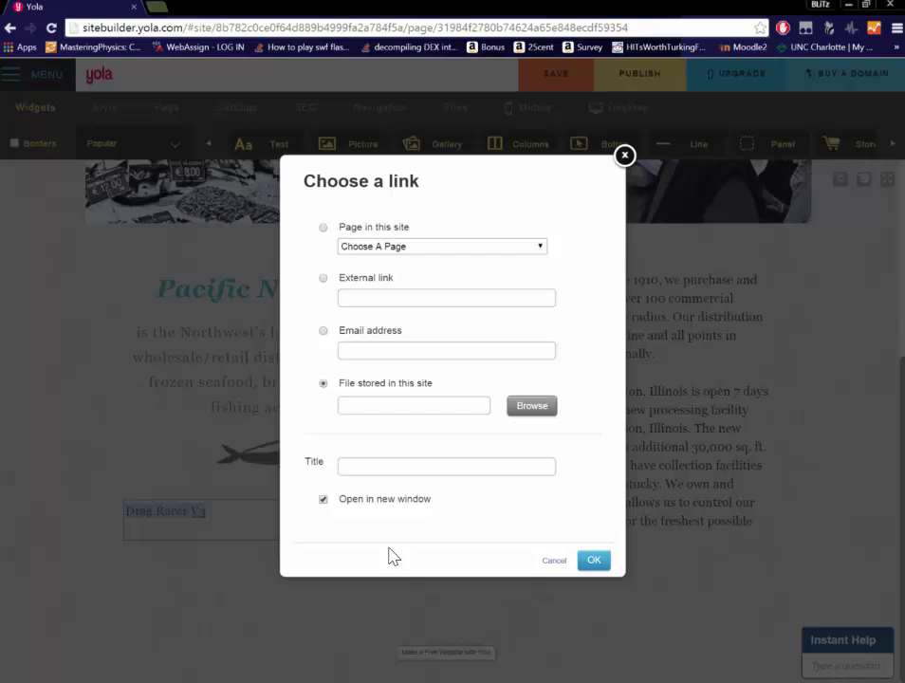
pyautogui.click(532, 405)
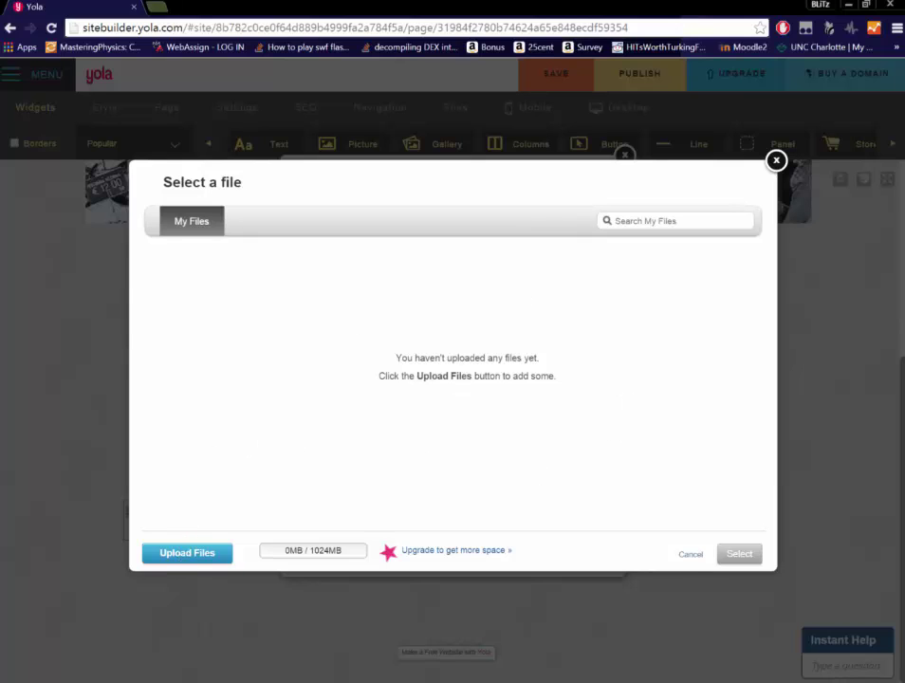
# Upload dragracerv3.swf from the swf > Games folder
pyautogui.click(222, 556)
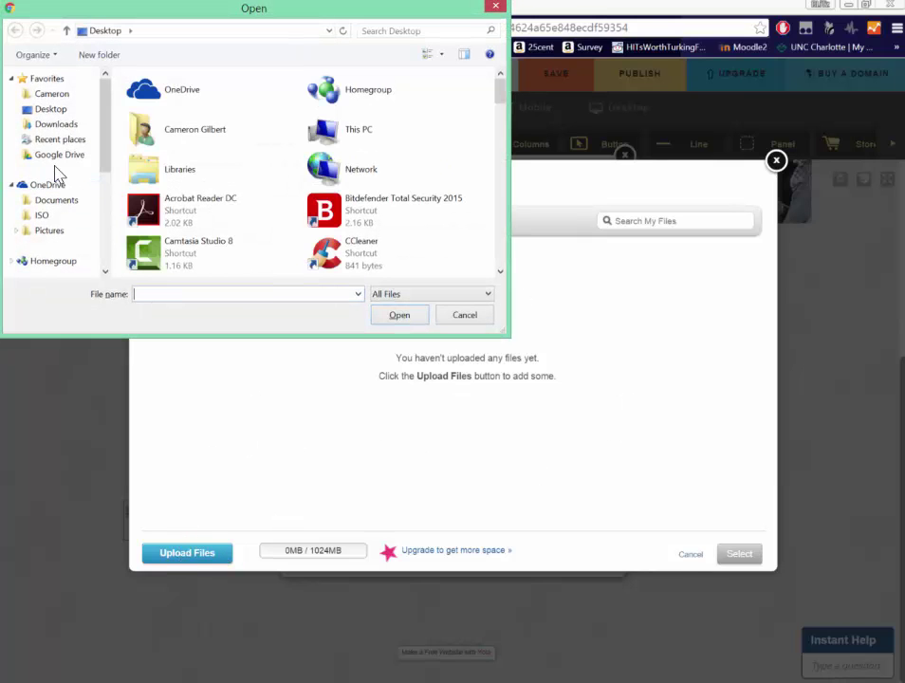
pyautogui.doubleClick(329, 154)
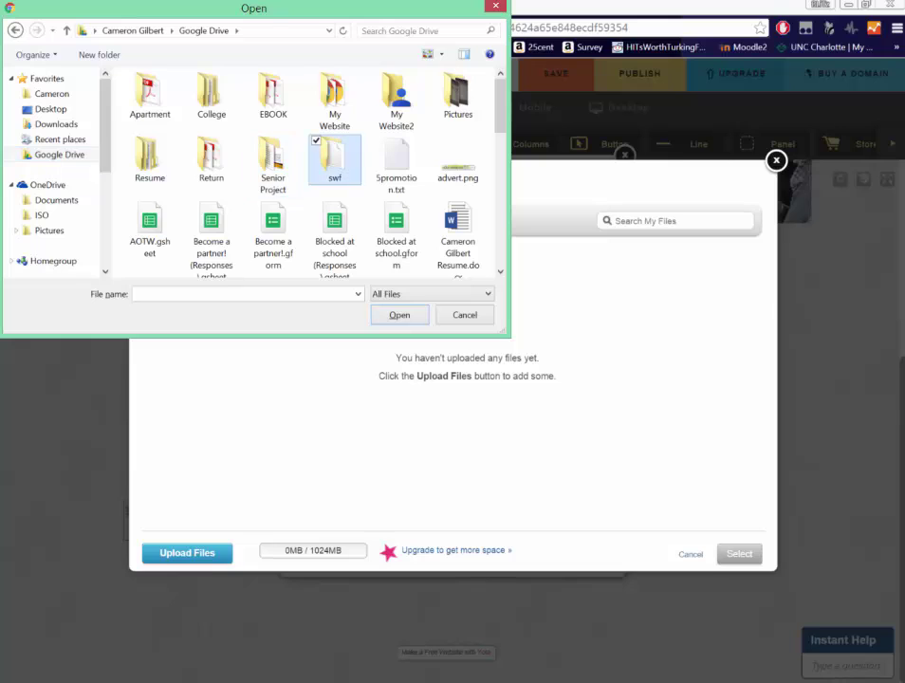
pyautogui.doubleClick(176, 114)
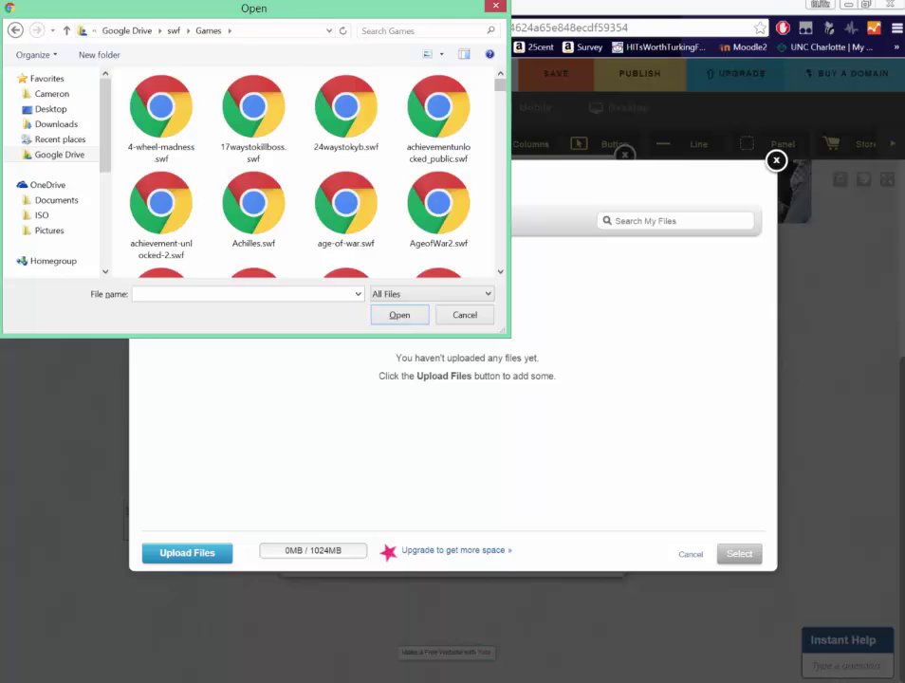
pyautogui.scroll(-6, 494, 222)
pyautogui.scroll(-3, 395, 223)
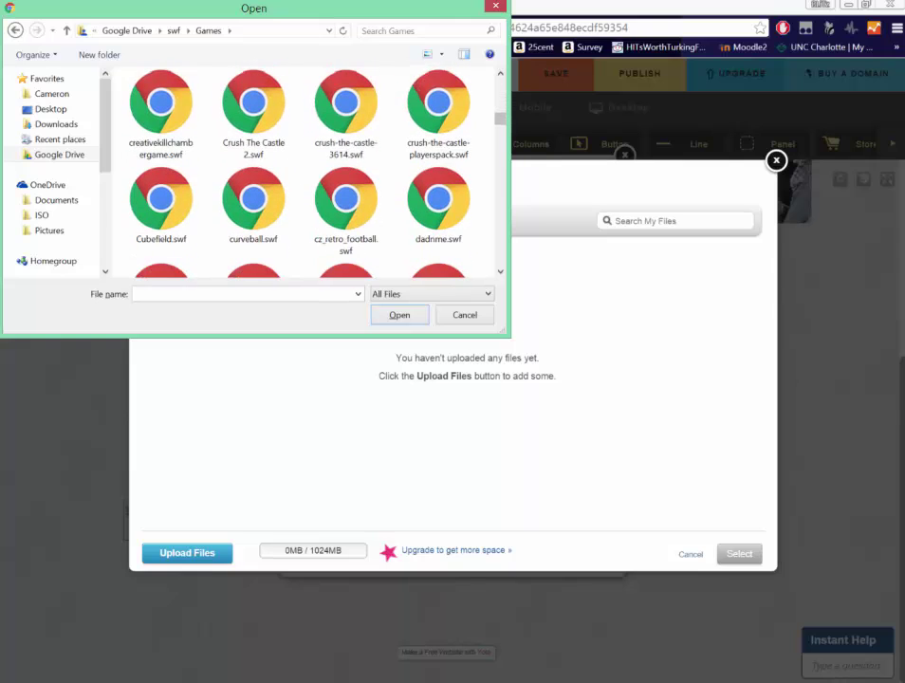
pyautogui.scroll(-2, 395, 223)
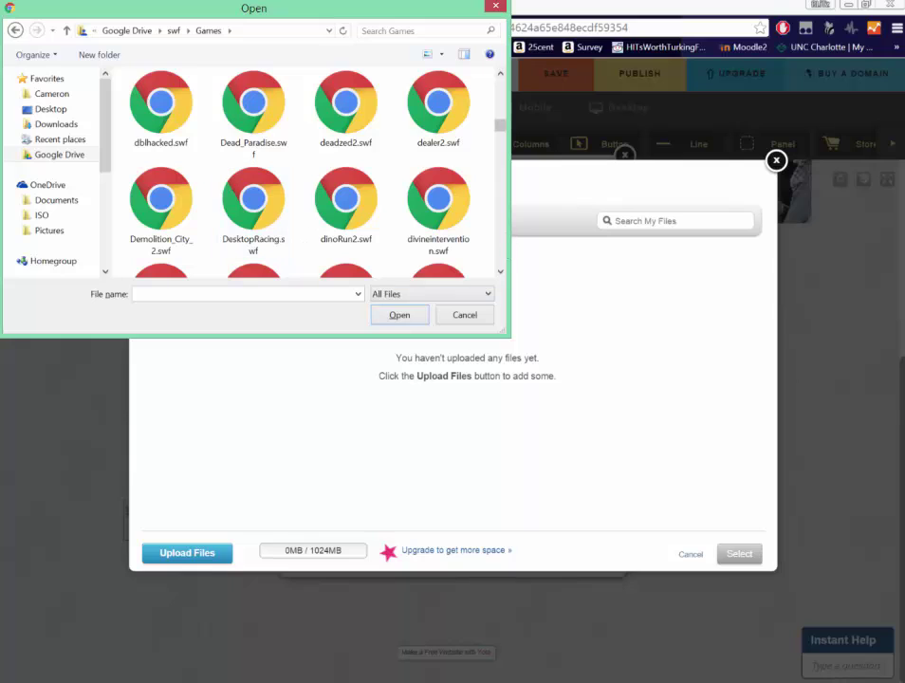
pyautogui.scroll(-2, 504, 239)
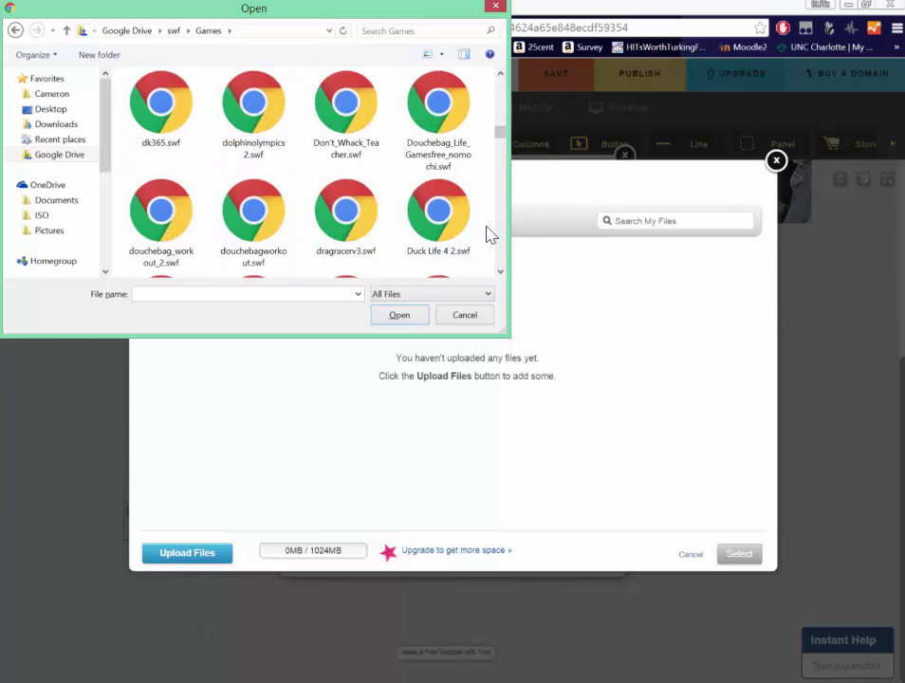
pyautogui.scroll(-2, 502, 239)
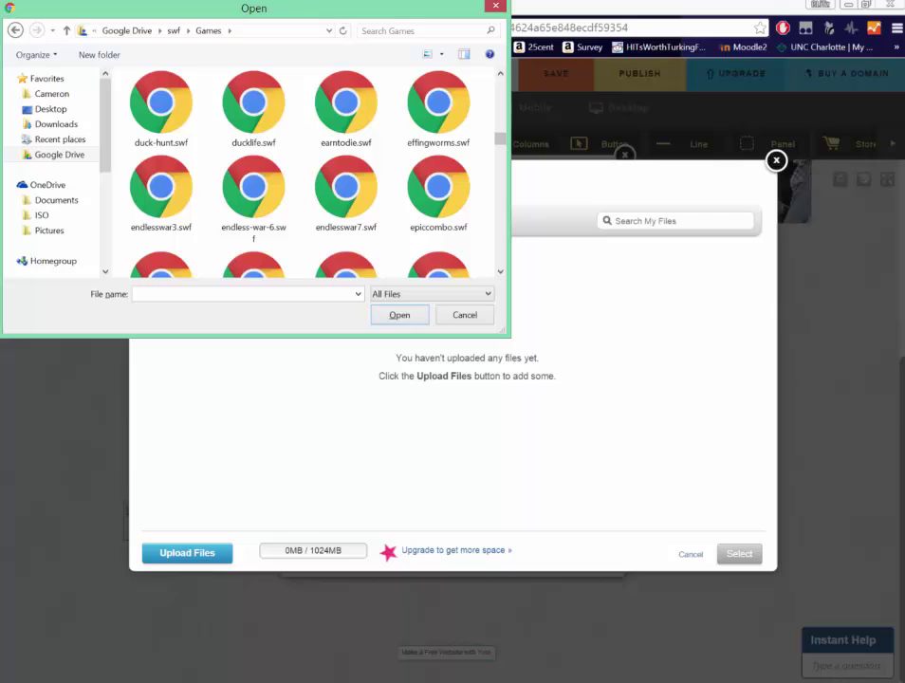
pyautogui.scroll(2, 504, 98)
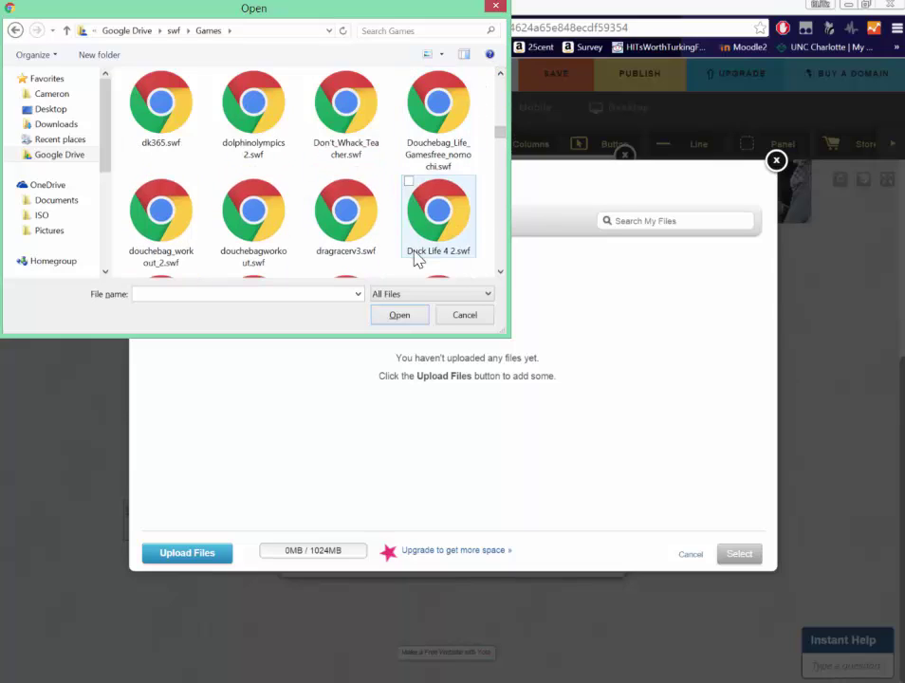
pyautogui.click(345, 213)
pyautogui.click(400, 316)
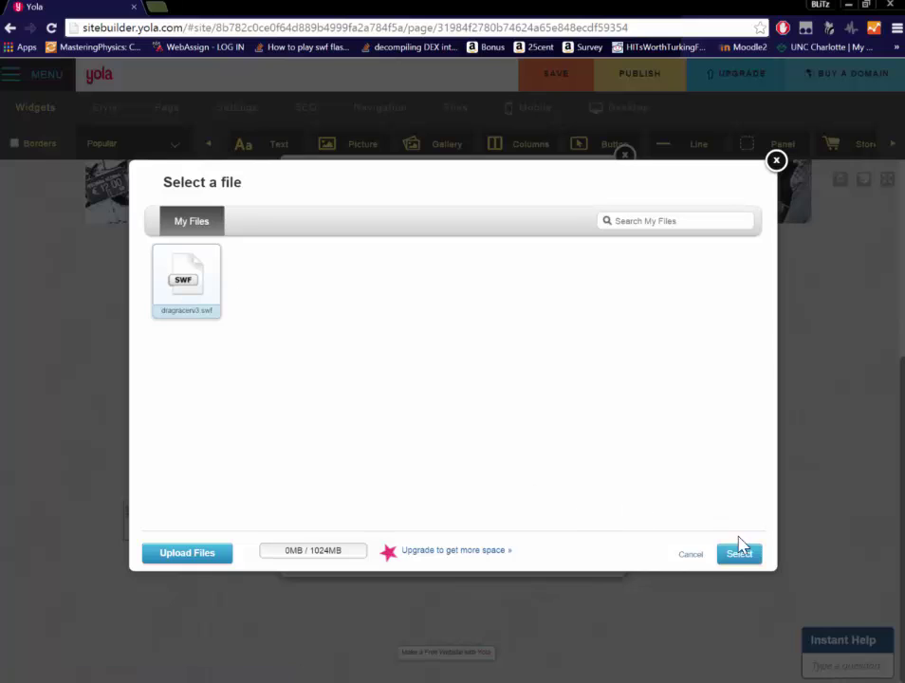
# Pick the uploaded dragracerv3.swf as the link target and apply it to Drag Racer V3
pyautogui.click(743, 554)
pyautogui.click(594, 560)
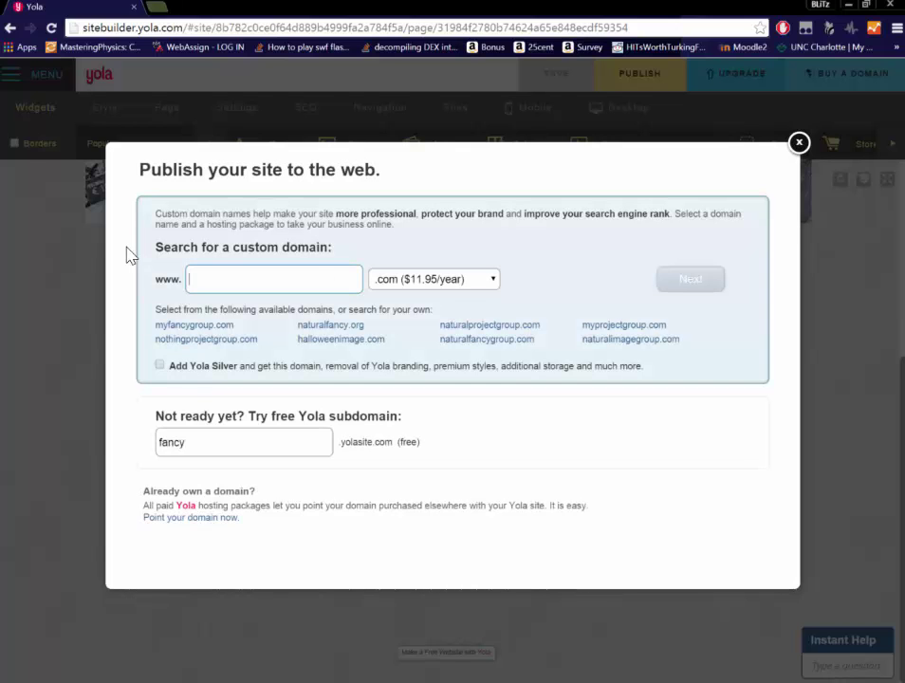
# Check whether the free subdomain fancy.yolasite.com is available
pyautogui.click(240, 442)
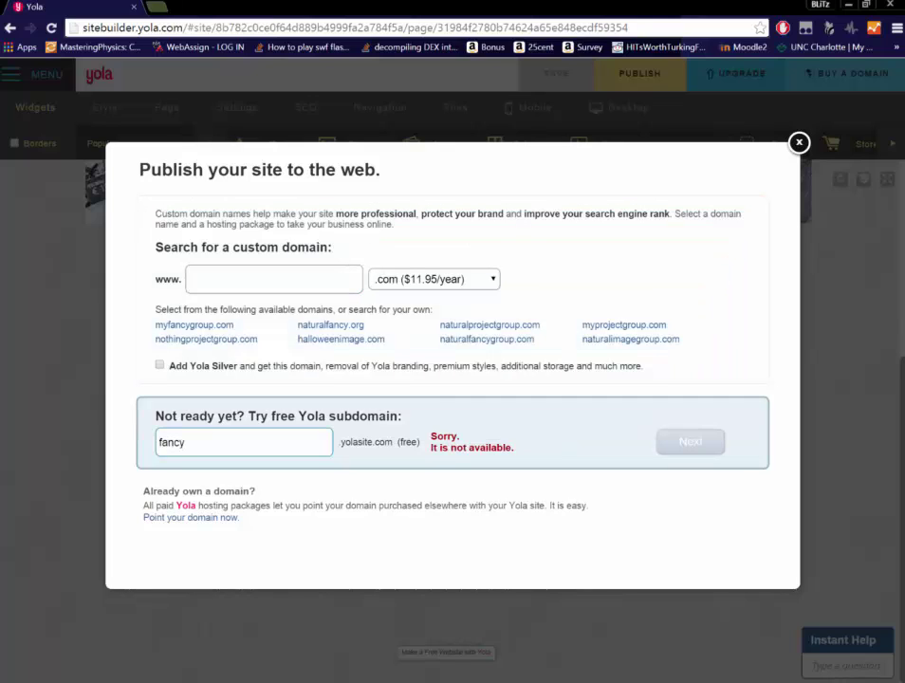